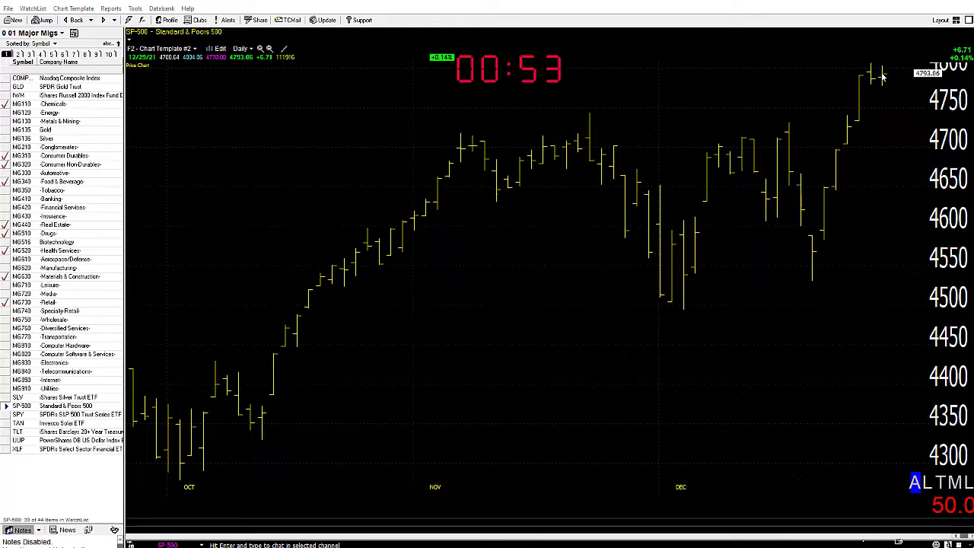
Review the Nasdaq Composite (COMPQX) daily chart, then bring up the Russell 2000 ETF (IWM).
{"action": "left_click", "coordinate": [68, 78]}
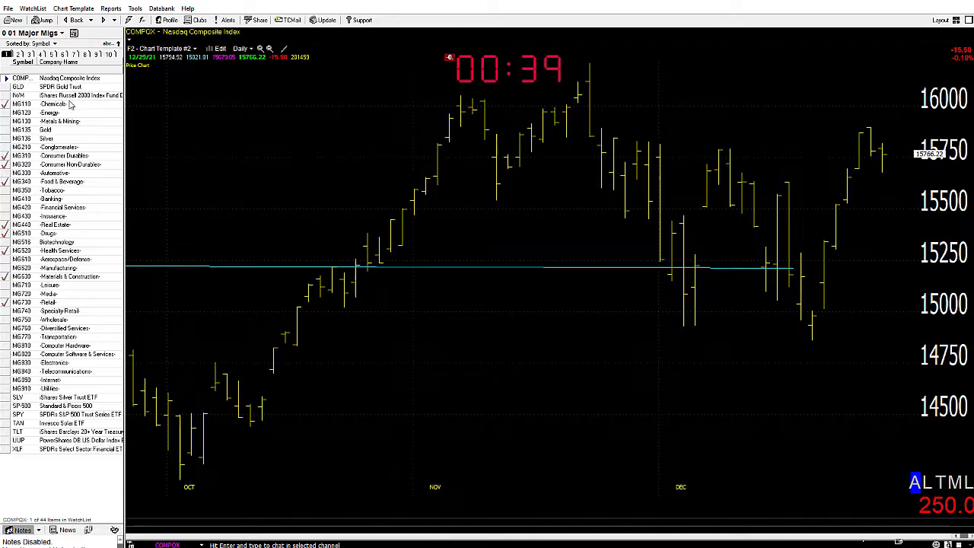
{"action": "left_click", "coordinate": [77, 96]}
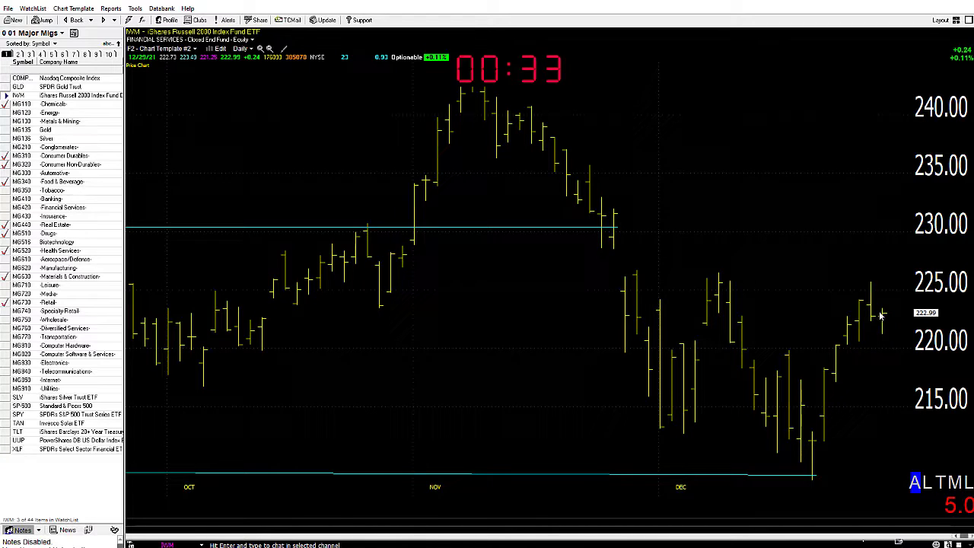
Step through Chemicals, Consumer Durables, Non-Durables, Food & Beverage, Real Estate, Drugs and Materials & Construction charts.
{"action": "left_click", "coordinate": [54, 105]}
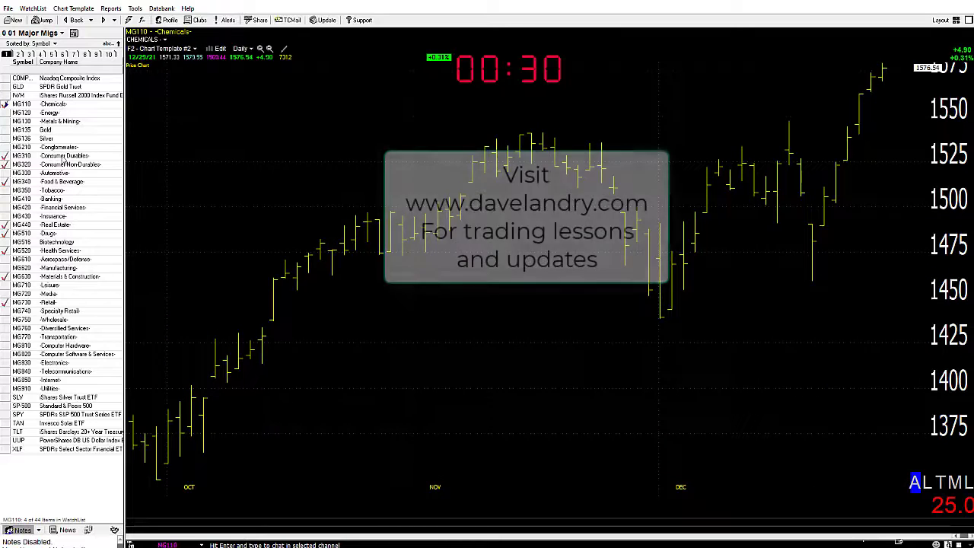
{"action": "left_click", "coordinate": [65, 155]}
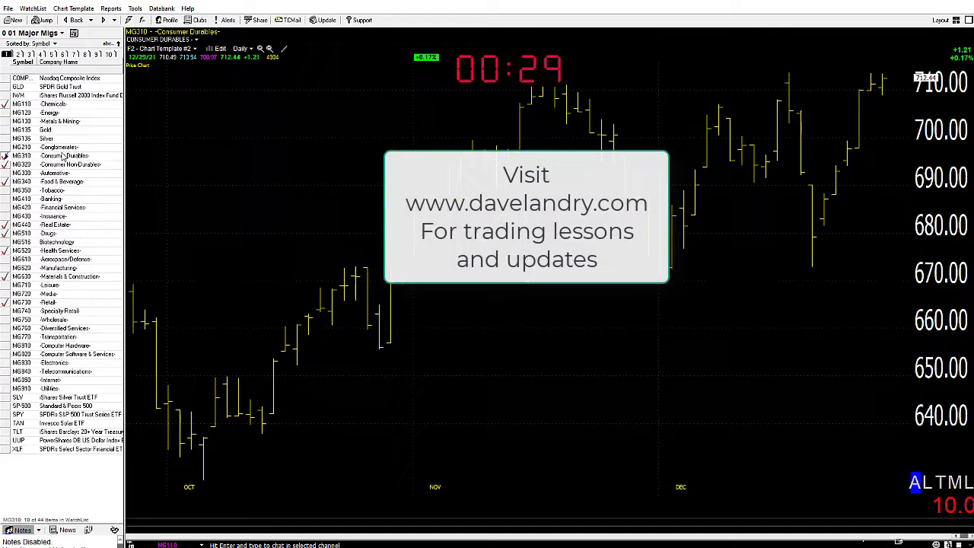
{"action": "left_click", "coordinate": [61, 164]}
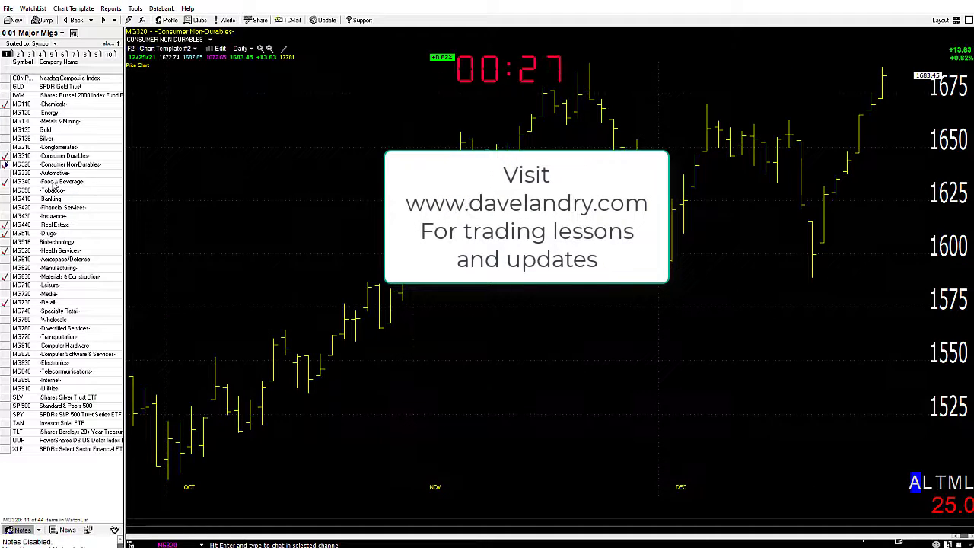
{"action": "left_click", "coordinate": [59, 181]}
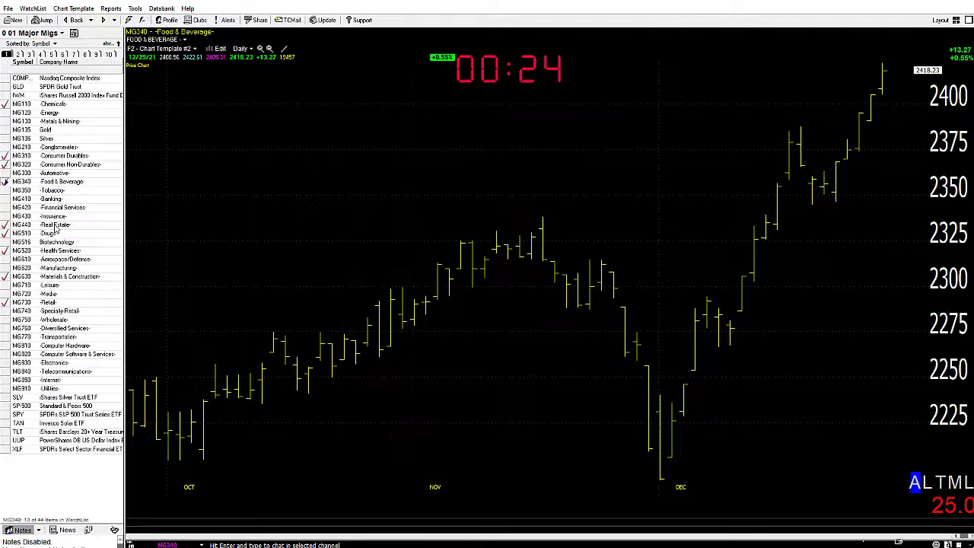
{"action": "left_click", "coordinate": [55, 224]}
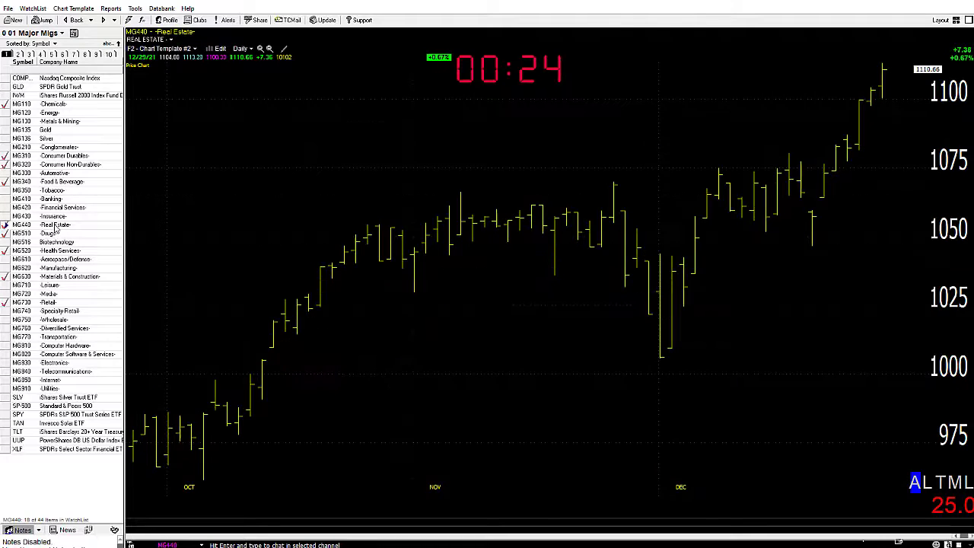
{"action": "left_click", "coordinate": [47, 232]}
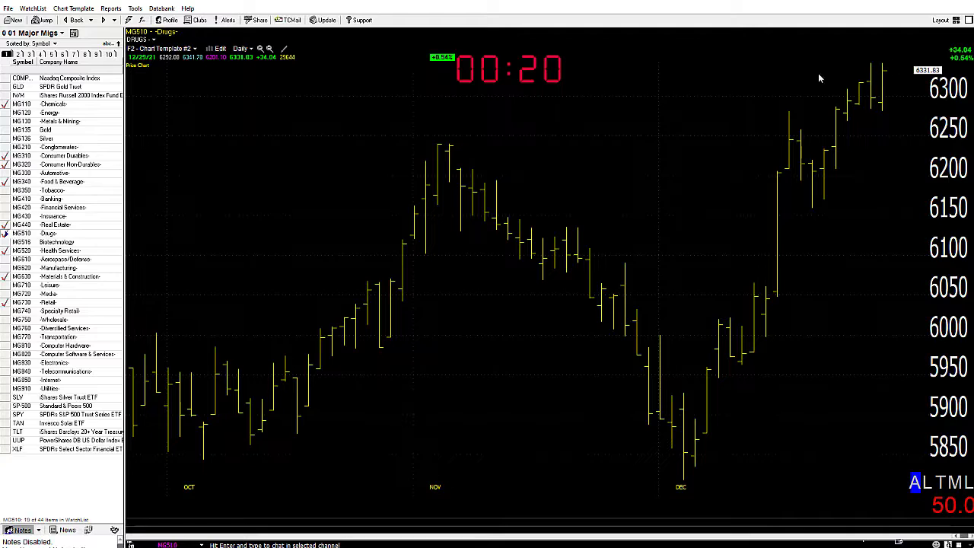
{"action": "left_click", "coordinate": [35, 276]}
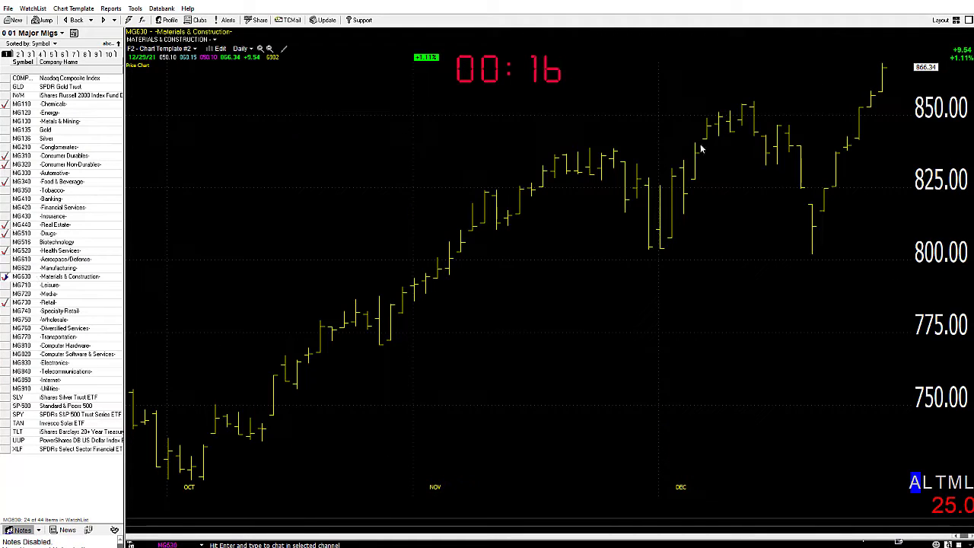